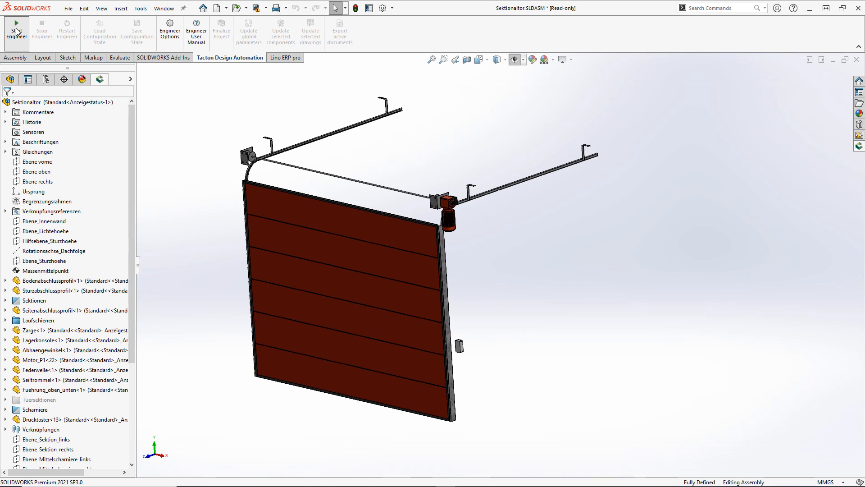
# - Start the sectional door configurator and set the clear width of the wall opening to 3.6 m
pyautogui.click(17, 31)
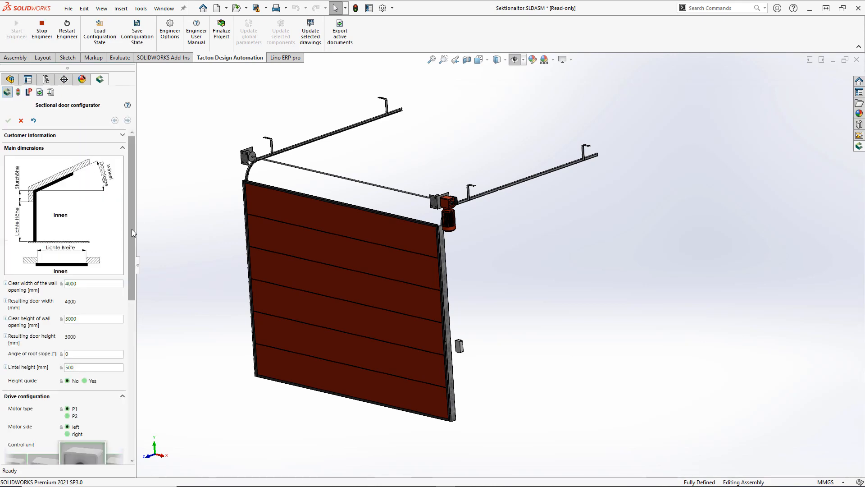
pyautogui.moveTo(131, 229); pyautogui.dragTo(122, 305)
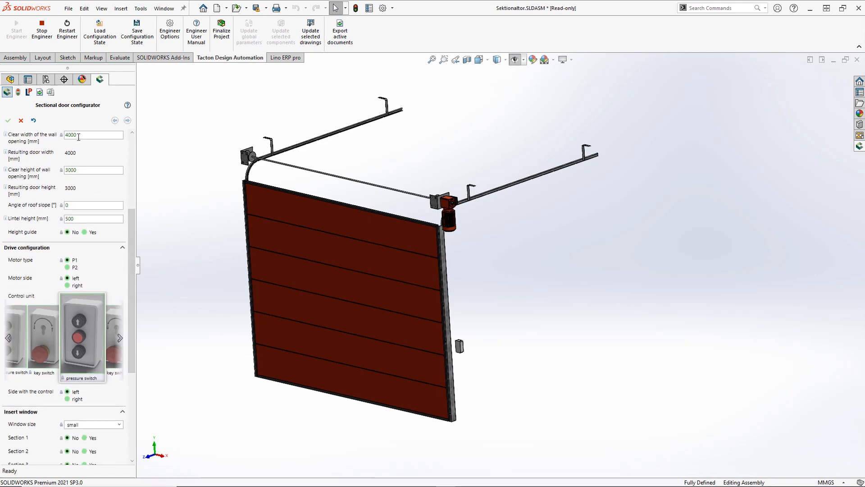
pyautogui.moveTo(79, 136); pyautogui.dragTo(49, 140)
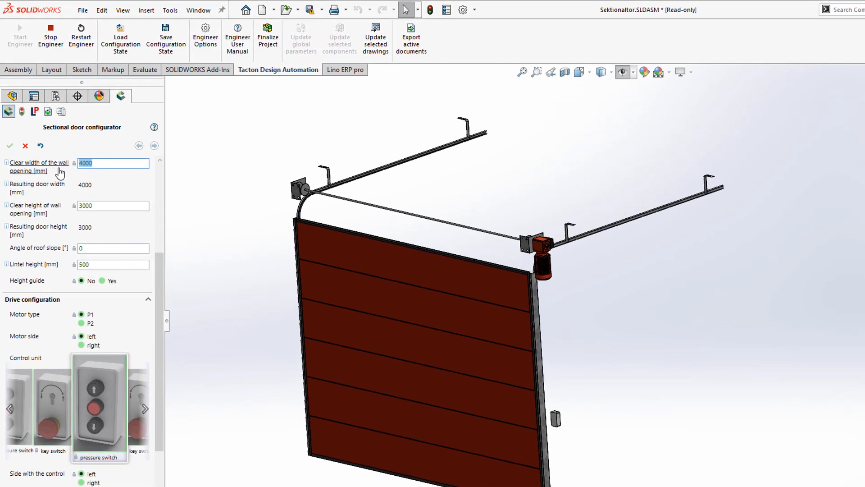
pyautogui.write('3.6m')
pyautogui.press('Return')
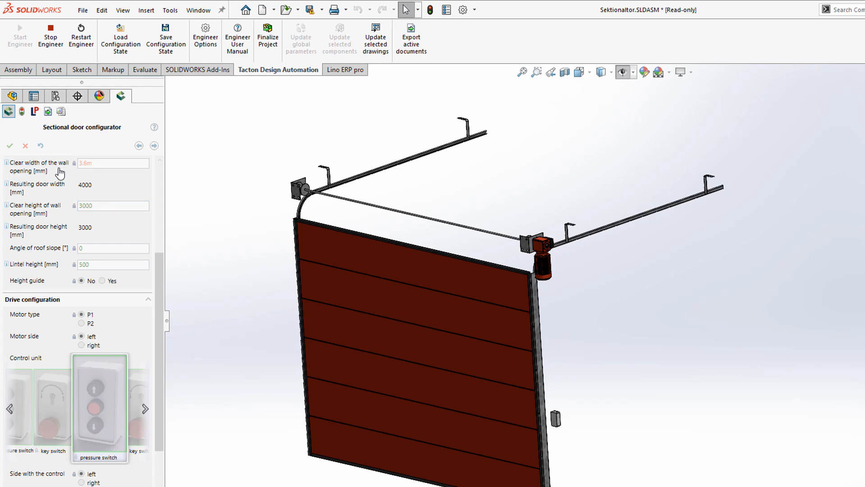
# - Set the clear height of the wall opening to 2.6 m and the angle of roof slope to 10°
pyautogui.doubleClick(99, 204)
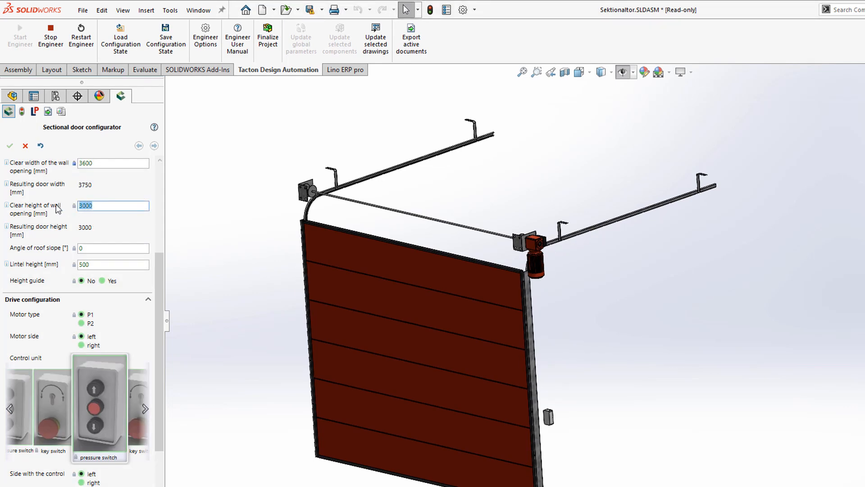
pyautogui.write('2,6m')
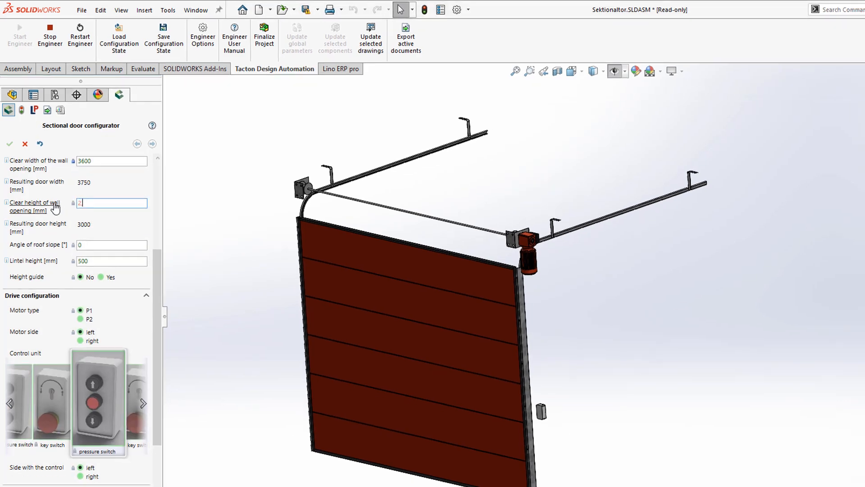
pyautogui.press('Tab')
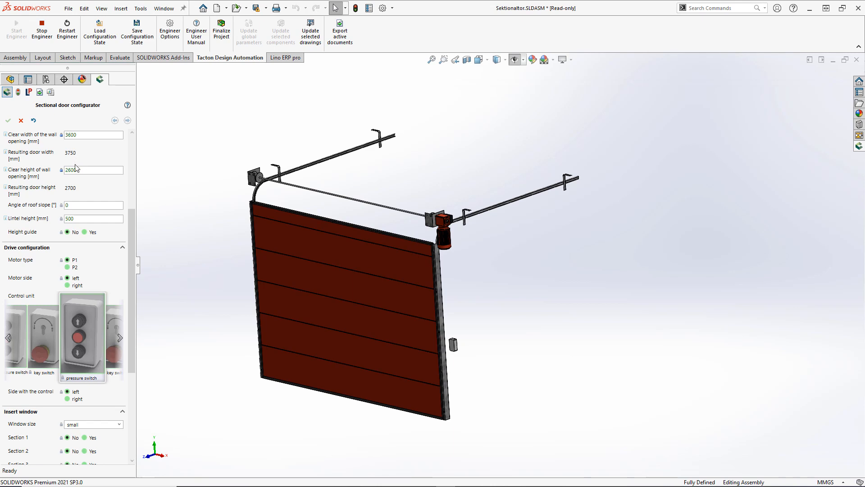
pyautogui.moveTo(74, 205); pyautogui.dragTo(60, 208)
pyautogui.write('10')
pyautogui.press('Return')
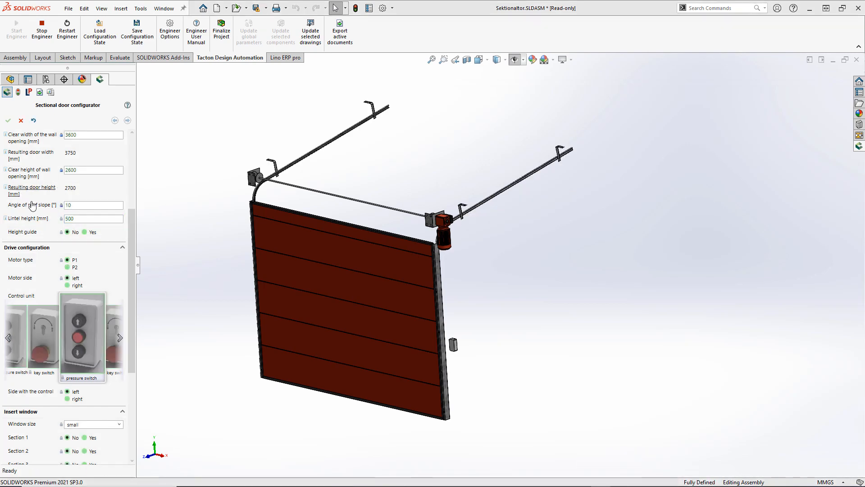
# - Insert windows in Section 3 of the door and add a pedestrian door
pyautogui.moveTo(132, 235); pyautogui.dragTo(132, 315)
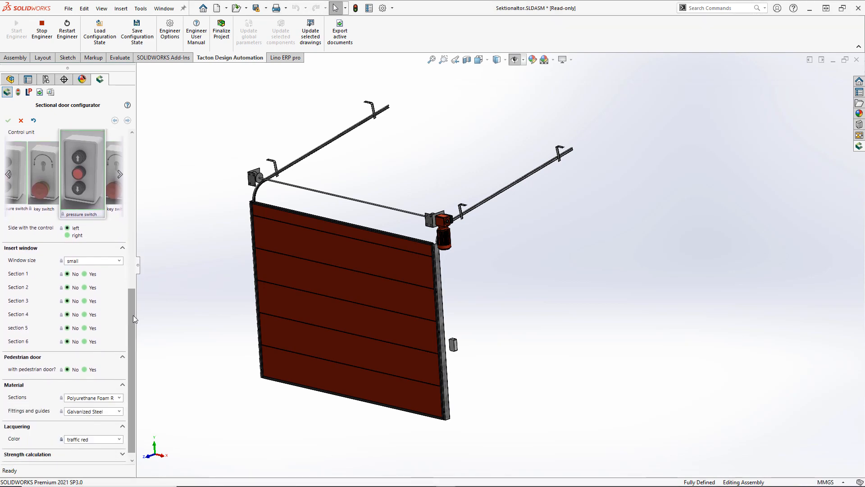
pyautogui.click(292, 306)
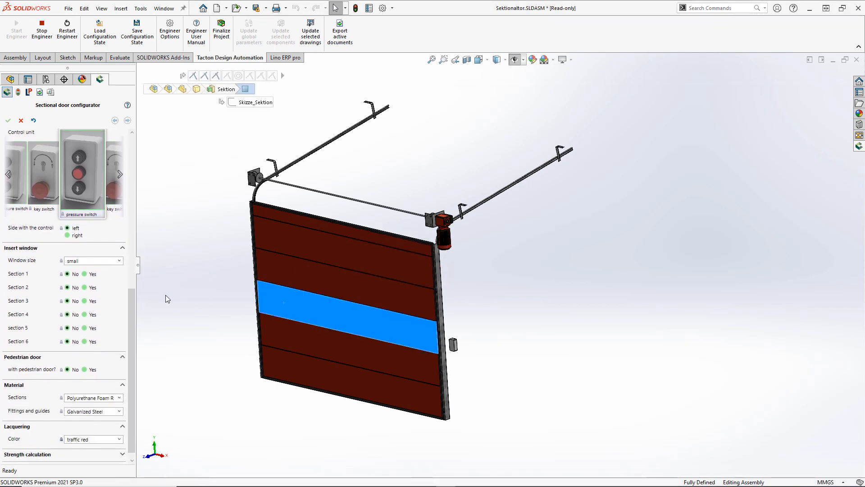
pyautogui.click(84, 301)
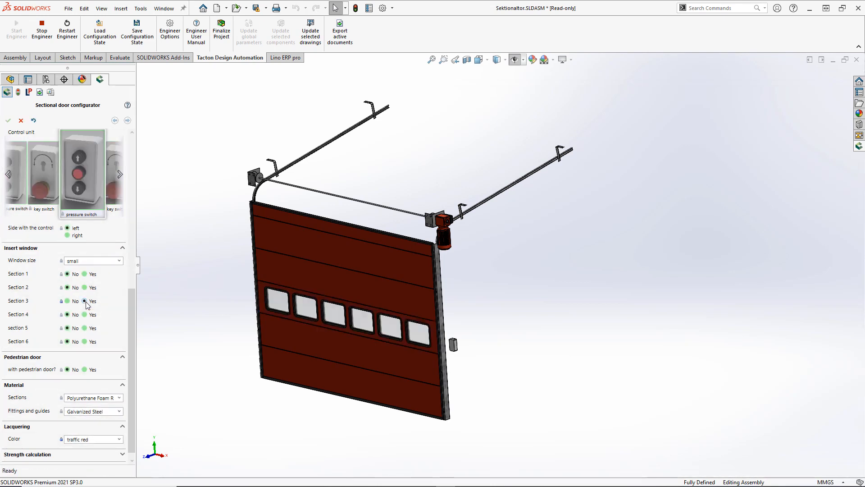
pyautogui.click(85, 370)
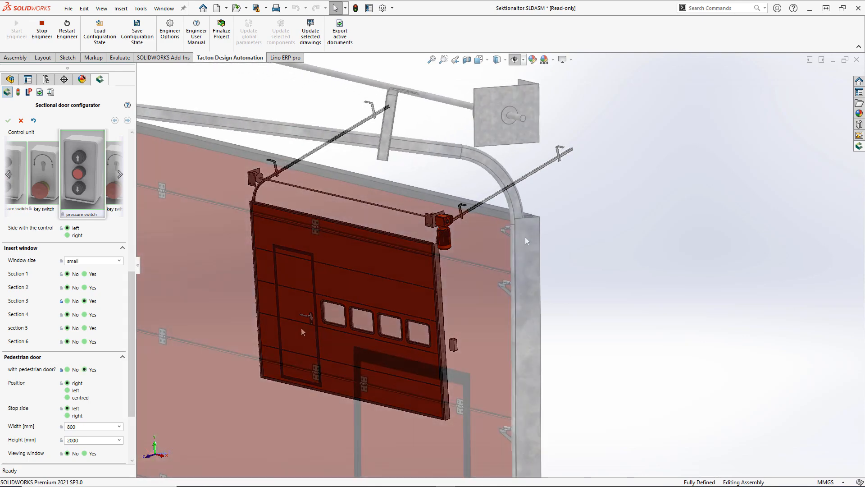
# - Change the material of the fittings and guides to 1.4404 (X2CrNiMo17-12-2)
pyautogui.click(525, 237)
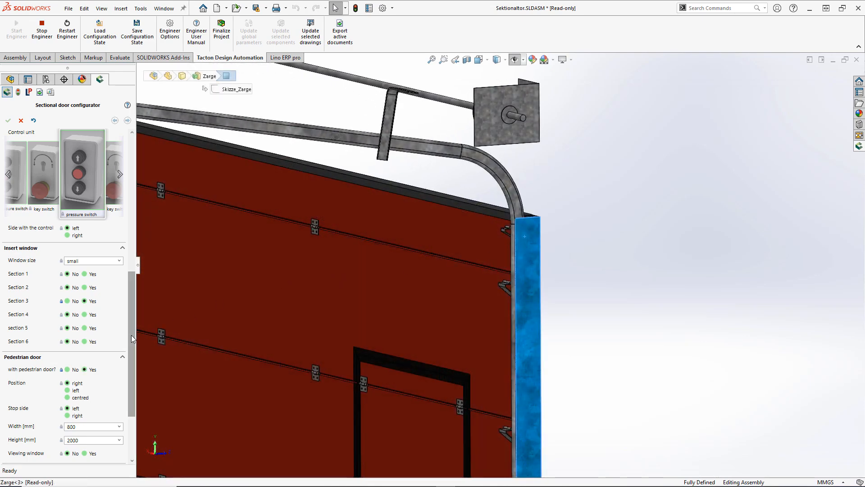
pyautogui.scroll(-2, 131, 336)
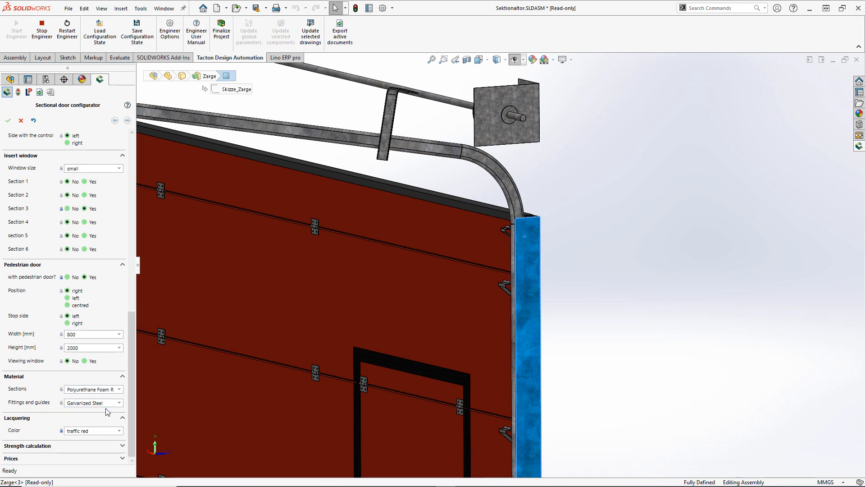
pyautogui.click(119, 403)
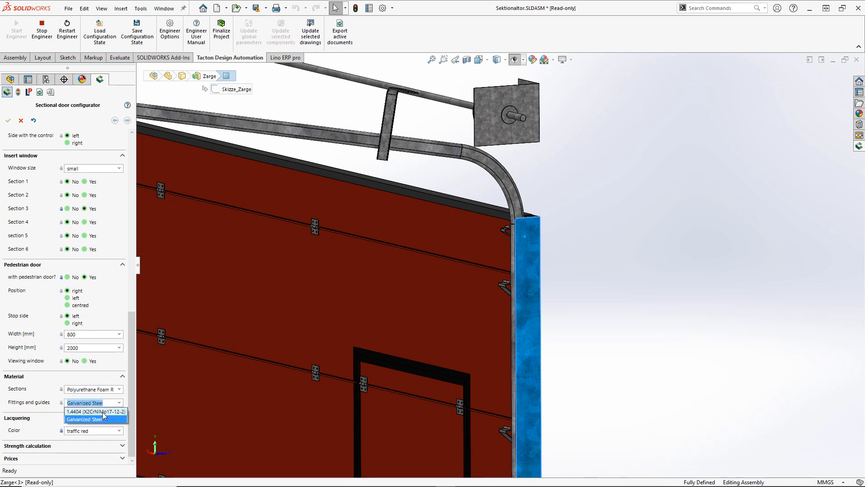
pyautogui.click(103, 413)
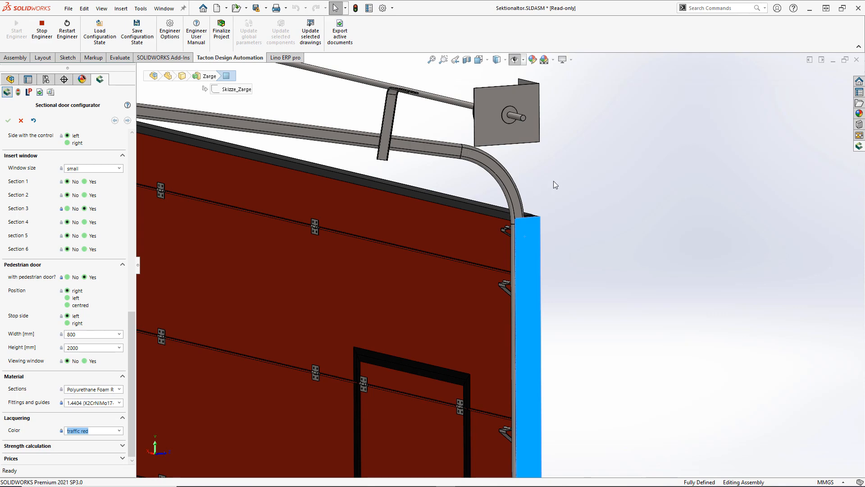
pyautogui.press('f')
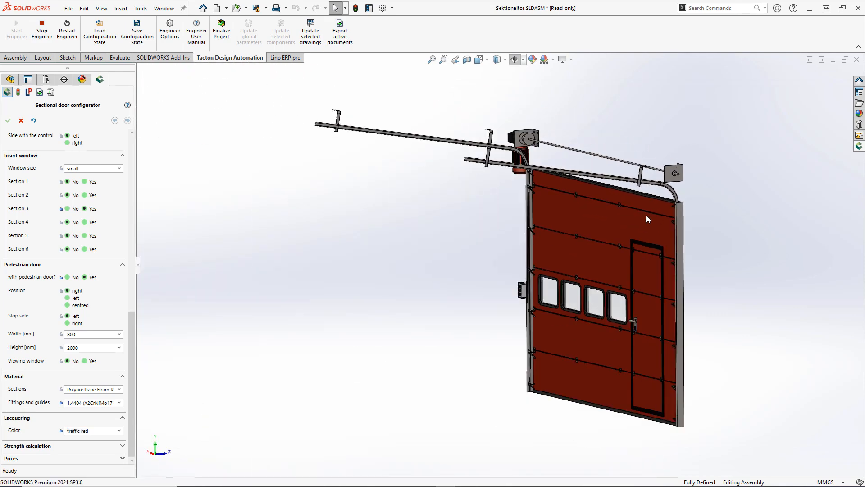
# - Turn on the assembly's bounding box feature, Begrenzungsrahmen
pyautogui.click(10, 79)
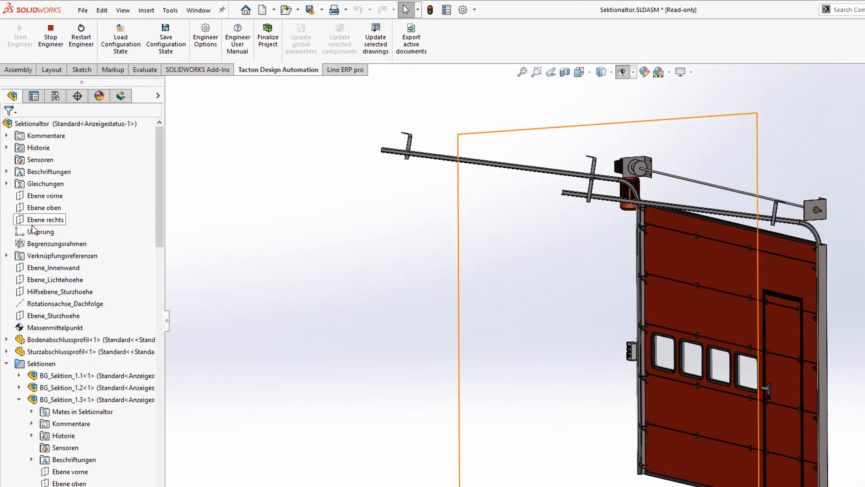
pyautogui.click(42, 244)
pyautogui.click(48, 224)
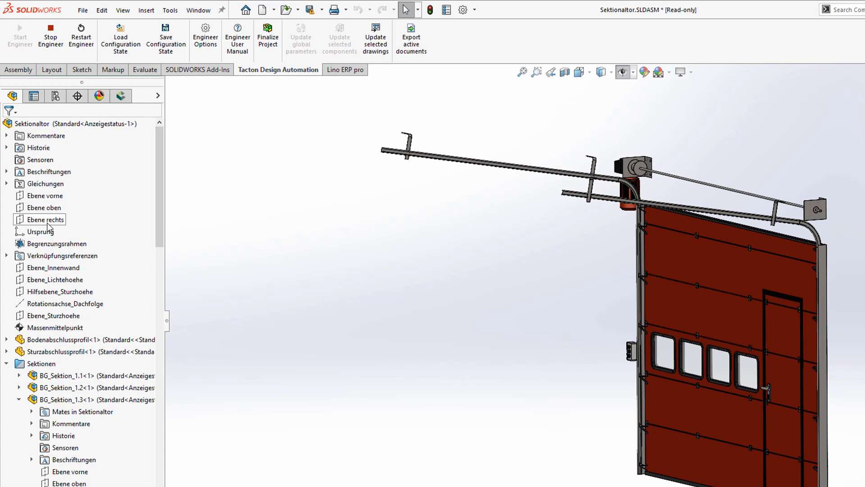
pyautogui.moveTo(45, 249)
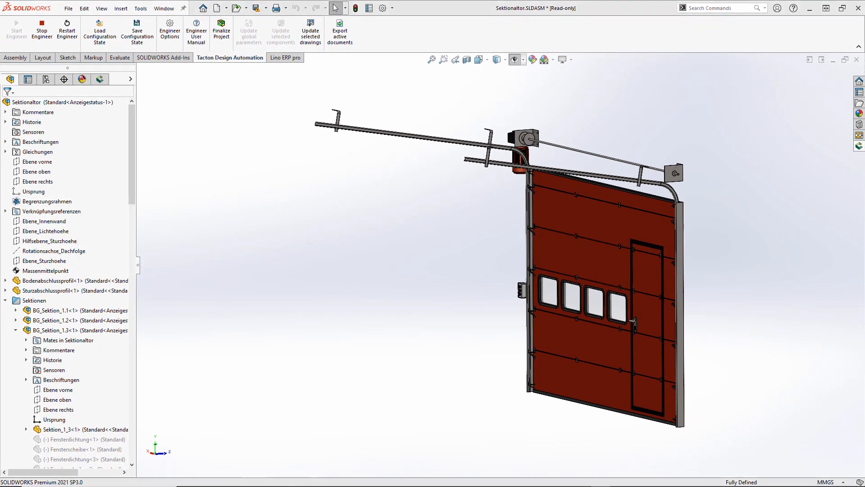
# - Delete the Artikel-Nr property from the assembly's configuration-specific file properties
pyautogui.click(369, 9)
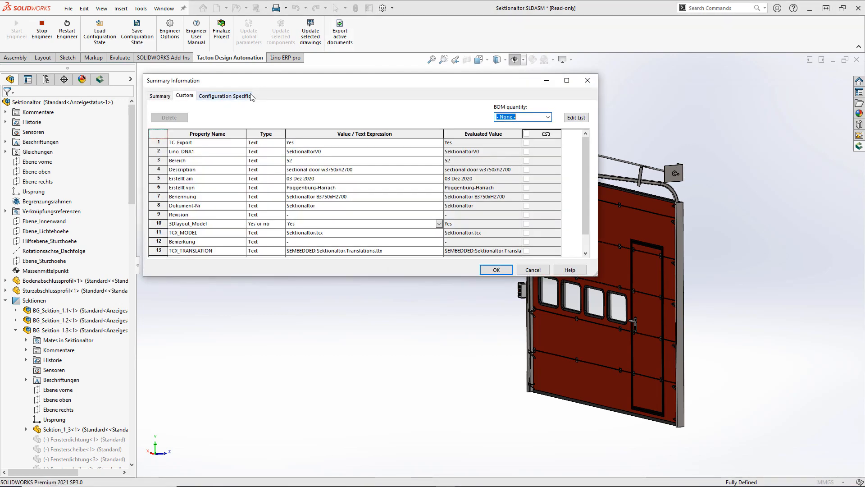
pyautogui.click(229, 98)
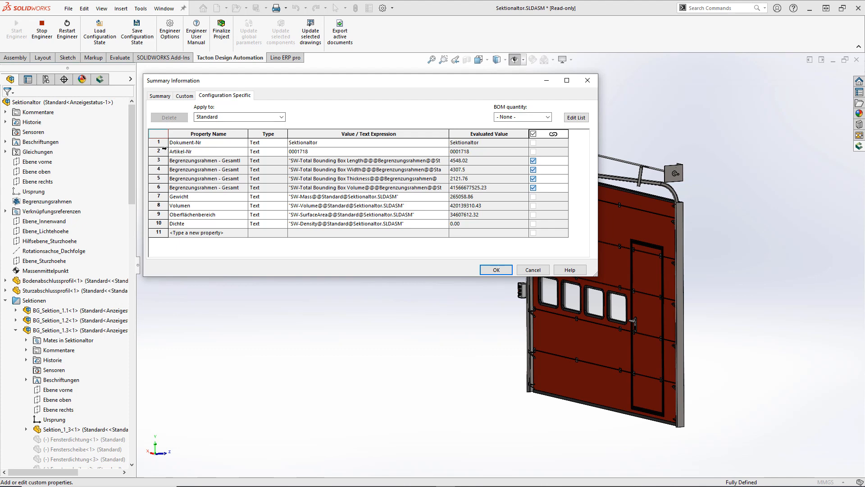
pyautogui.click(158, 152)
pyautogui.press('Delete')
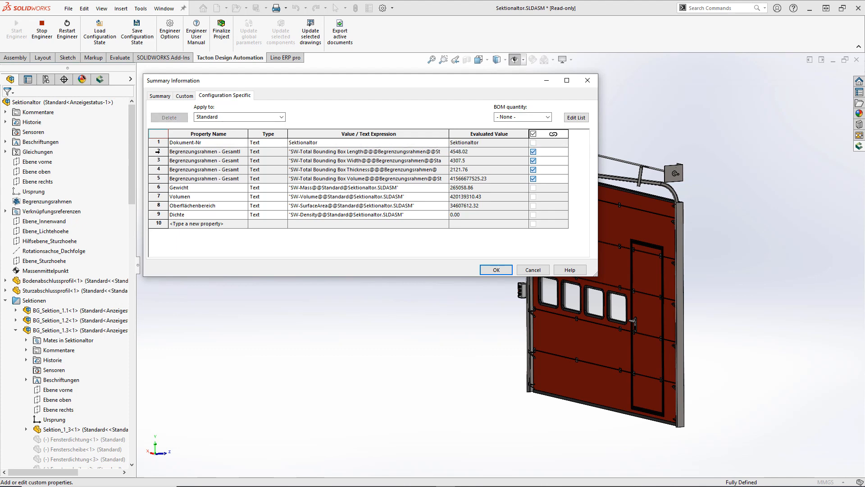
pyautogui.click(495, 270)
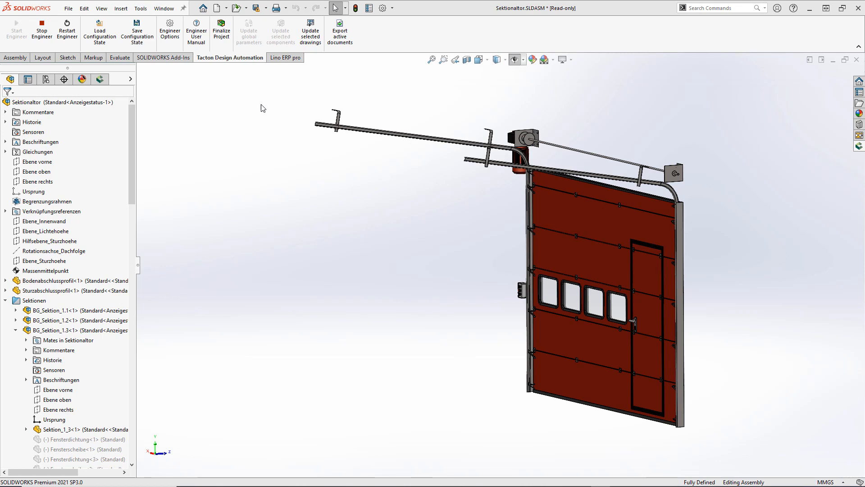
# - Insert the Lino ERP pro BOM into the assembly and show its Standard table in the graphics area
pyautogui.click(284, 57)
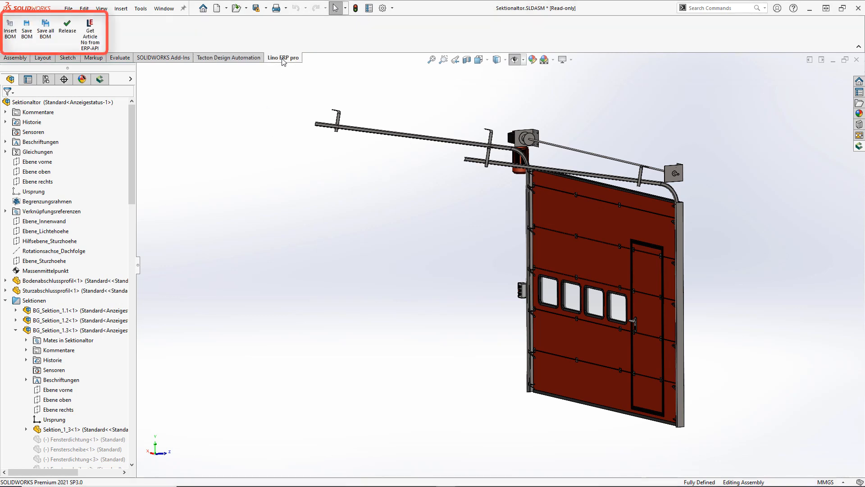
pyautogui.click(10, 32)
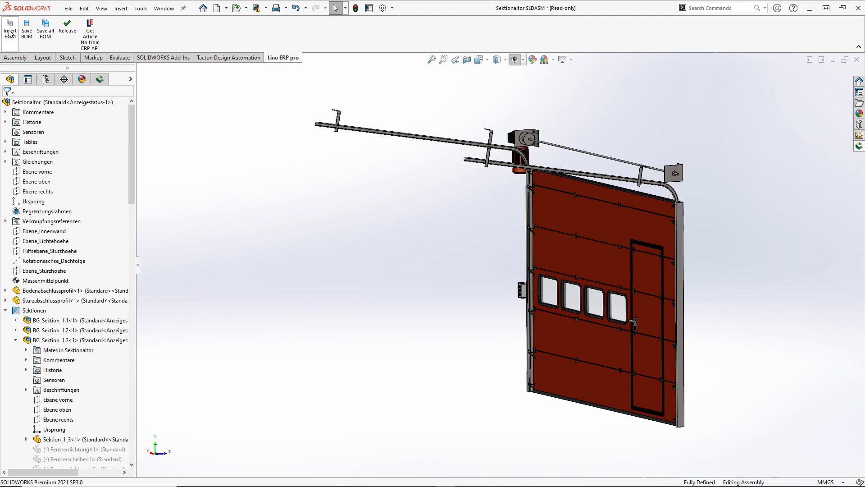
pyautogui.click(6, 142)
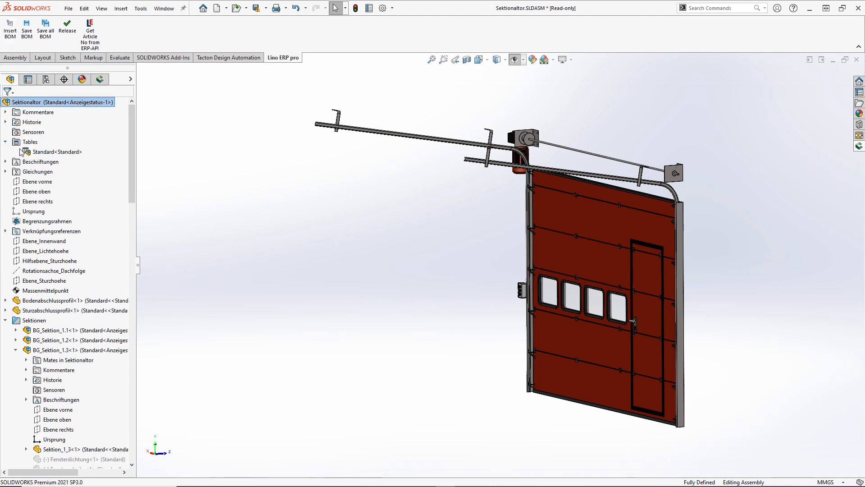
pyautogui.rightClick(34, 152)
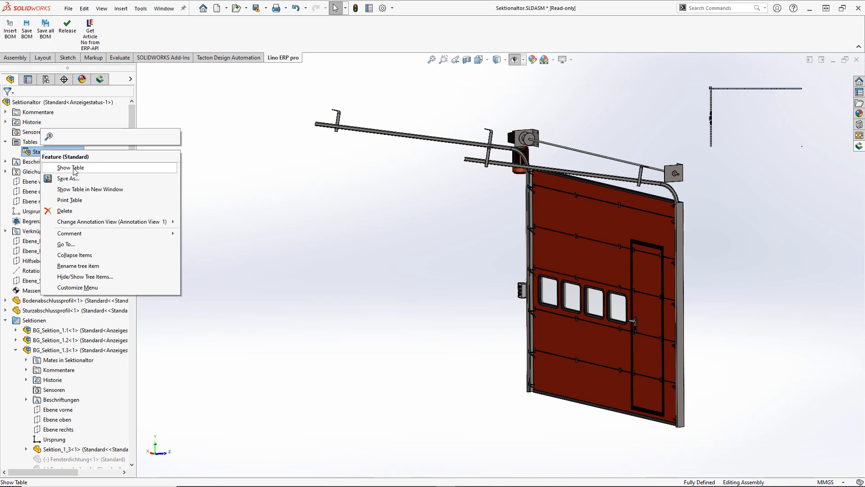
pyautogui.click(68, 167)
pyautogui.scroll(-10, 739, 120)
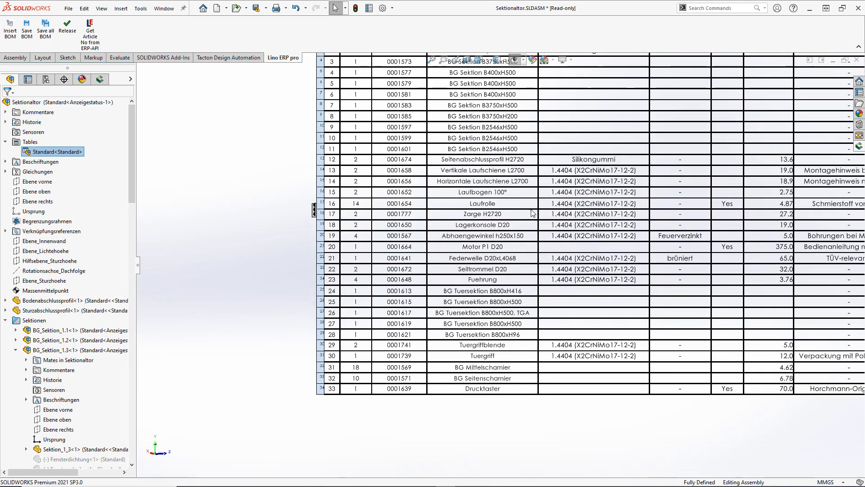
pyautogui.keyDown('ctrl'); pyautogui.moveTo(496, 194); pyautogui.dragTo(348, 248, button='middle'); pyautogui.keyUp('ctrl')
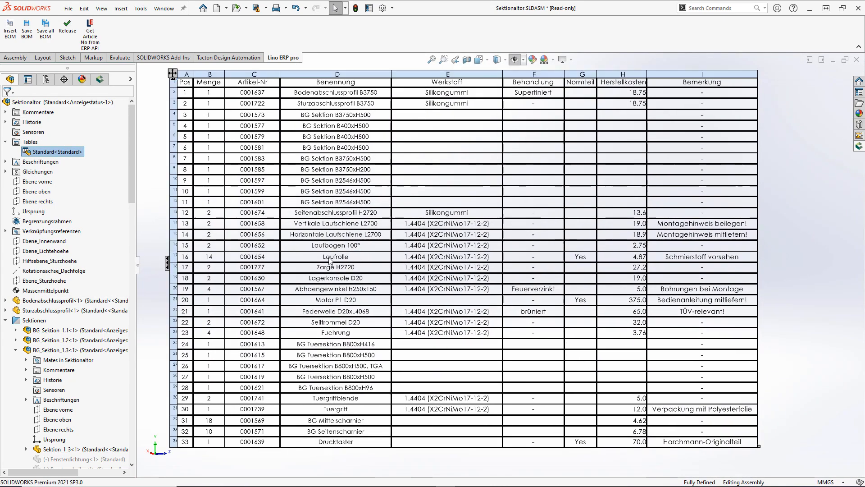
# - Set the quantity (Menge) of the Laufrolle, position 16 in the BOM table, to 15
pyautogui.click(209, 256)
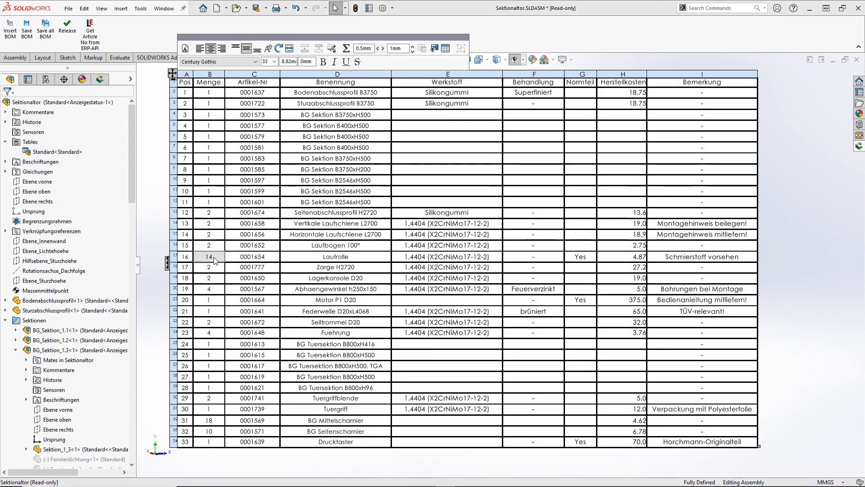
pyautogui.click(215, 260)
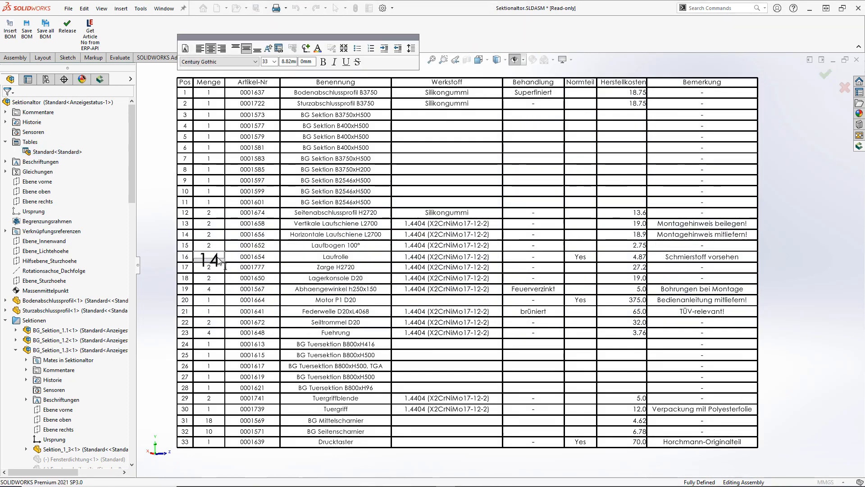
pyautogui.press('BackSpace')
pyautogui.write('5')
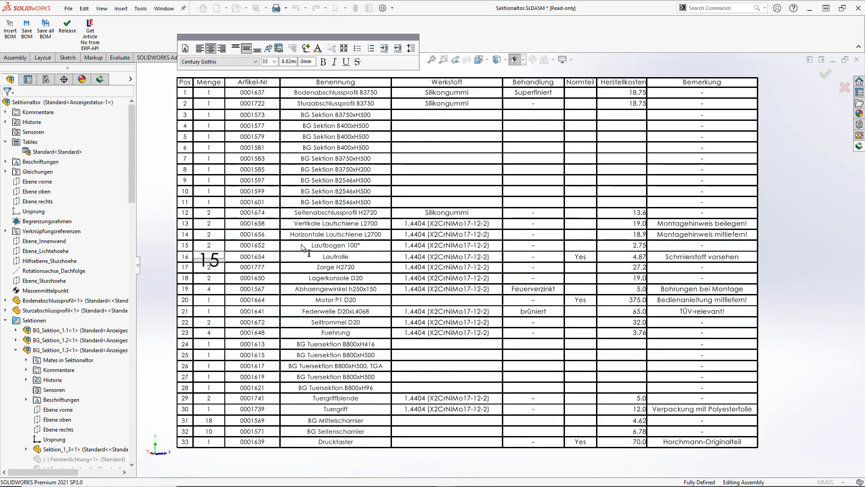
pyautogui.click(785, 136)
# - Hide the Standard BOM table and release the assembly with Lino ERP pro
pyautogui.rightClick(37, 151)
pyautogui.click(62, 167)
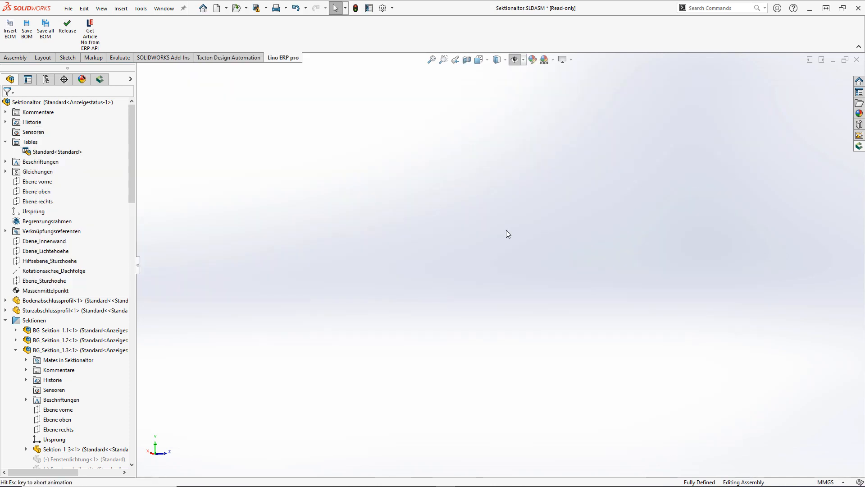
pyautogui.click(67, 28)
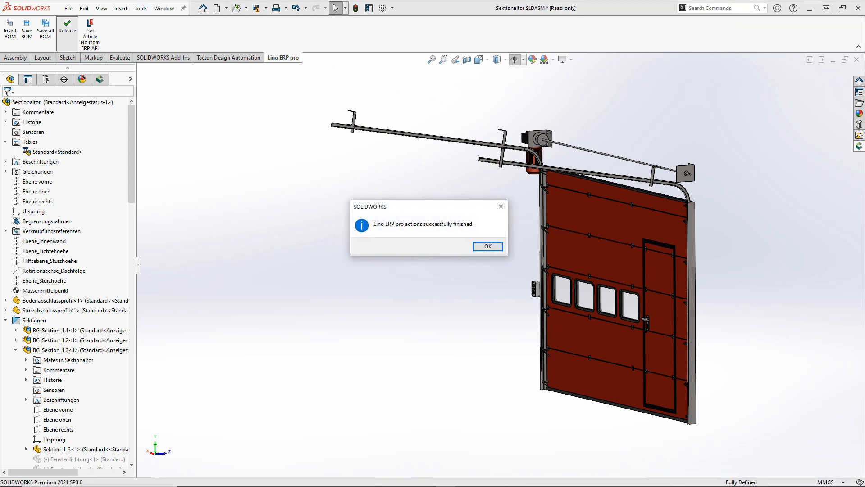
# - Acknowledge the finished release and check the Artikel-Nr entry in the assembly's configuration-specific file properties
pyautogui.click(488, 246)
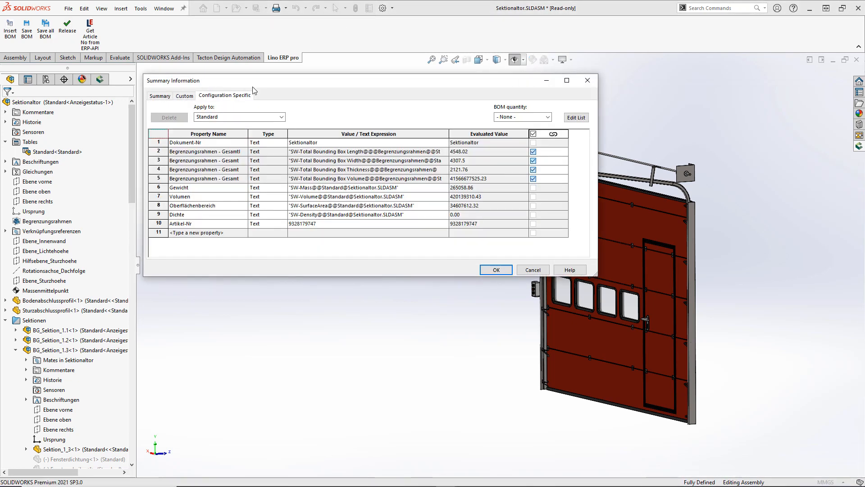
pyautogui.click(295, 223)
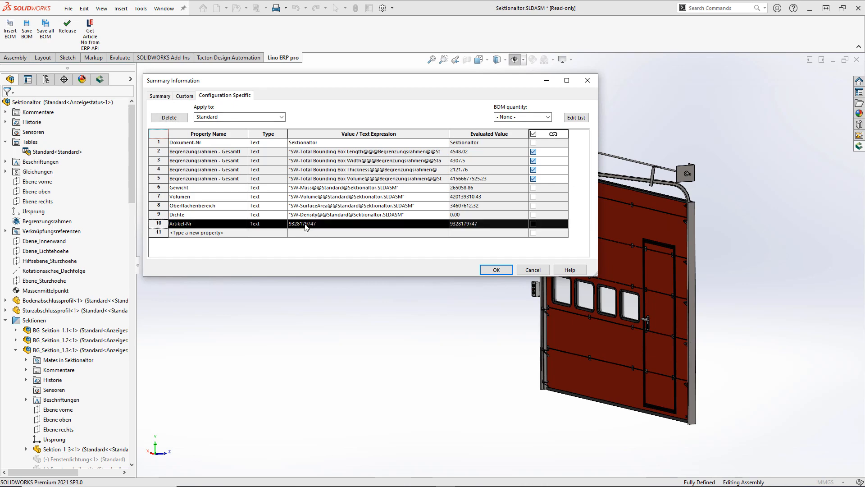
pyautogui.click(533, 269)
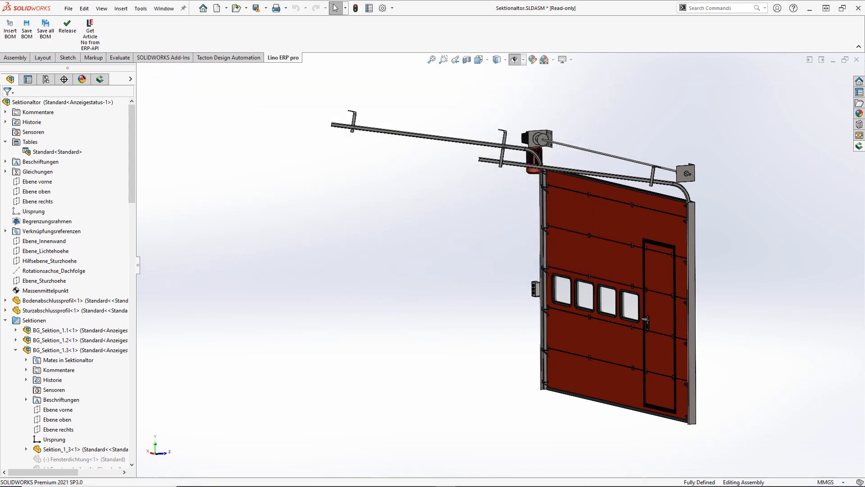
# - Switch to Postman, send the Get All Articles request and check the article number, description and bounding box in the response
pyautogui.press('super')
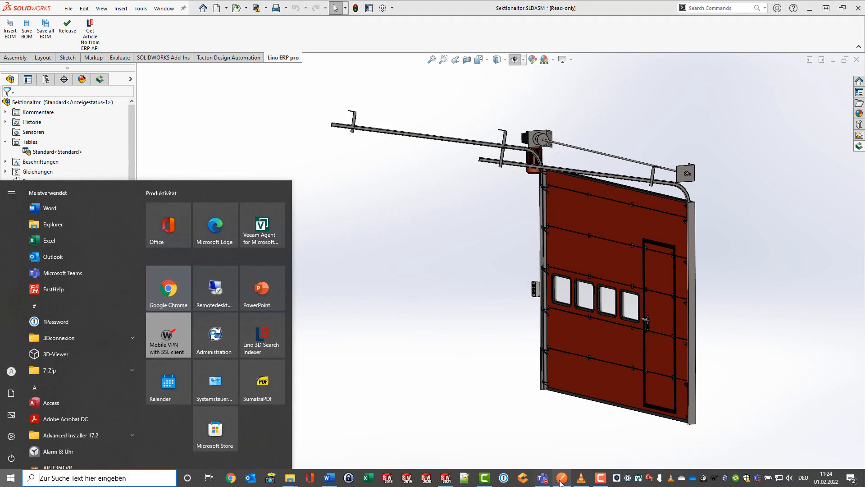
pyautogui.click(562, 479)
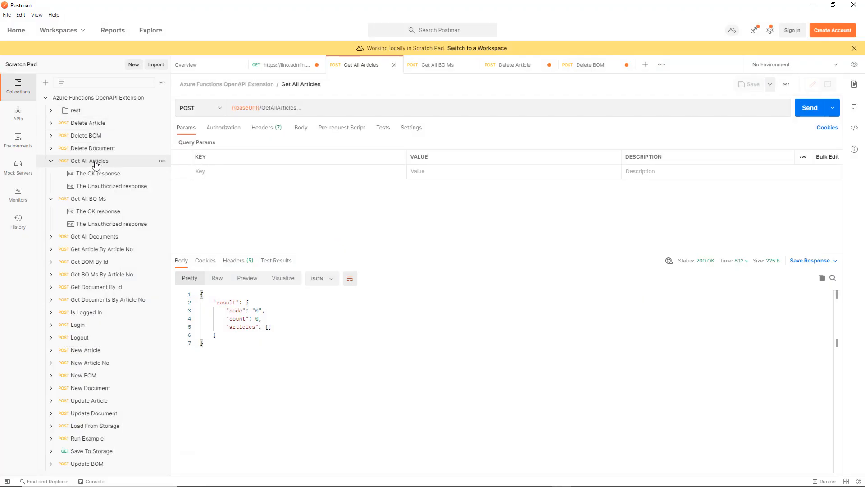
pyautogui.click(807, 110)
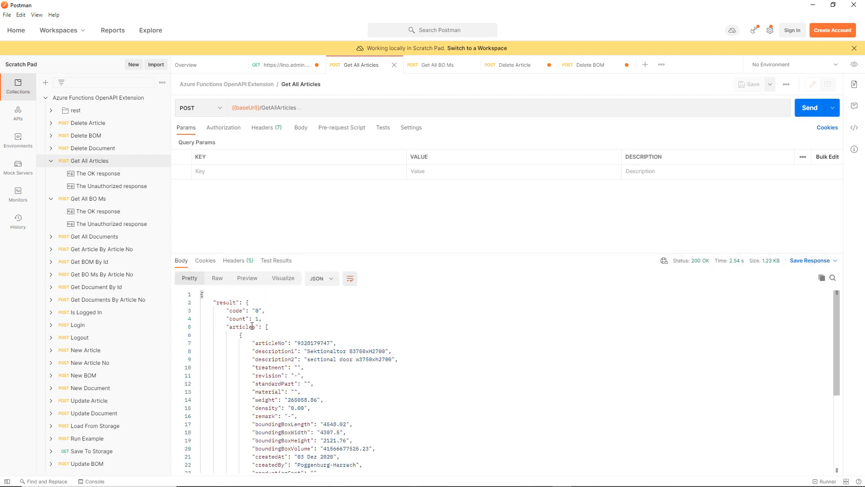
pyautogui.moveTo(298, 344); pyautogui.dragTo(329, 343)
pyautogui.moveTo(357, 360); pyautogui.dragTo(389, 360)
pyautogui.scroll(-3, 454, 336)
pyautogui.moveTo(324, 357); pyautogui.dragTo(341, 366)
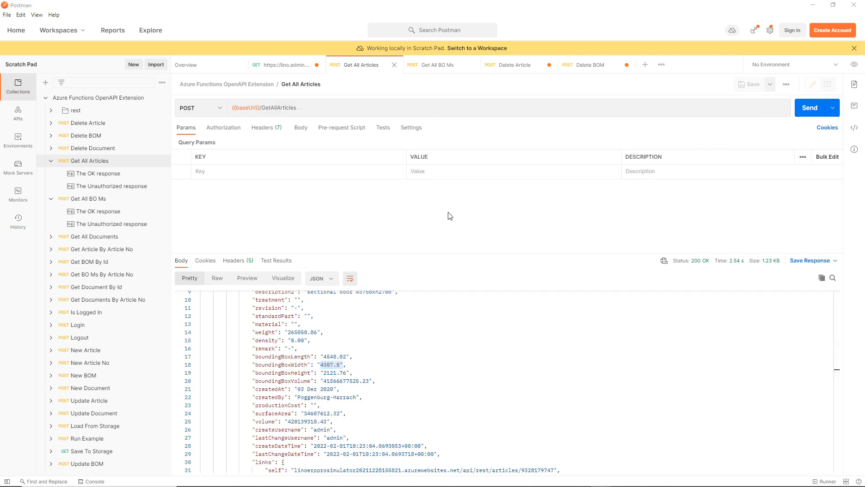
# - Send the Get All BO Ms request and check the count, article number and descriptions at the start of the response
pyautogui.click(97, 200)
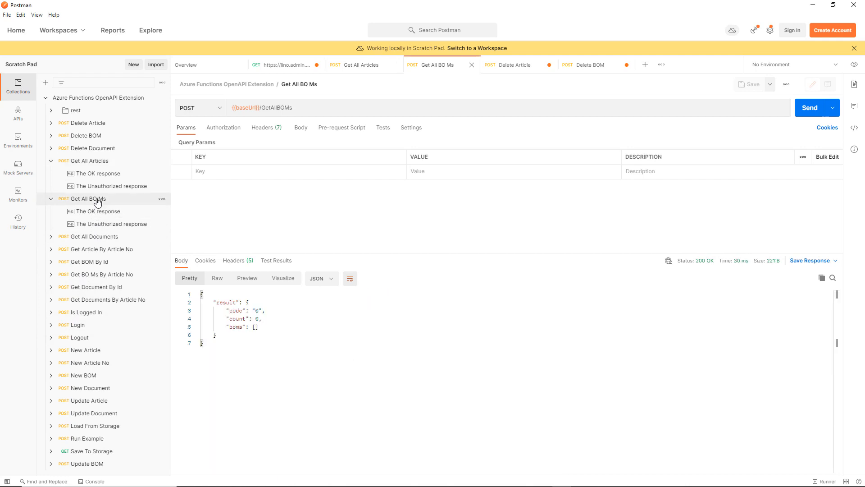
pyautogui.click(809, 108)
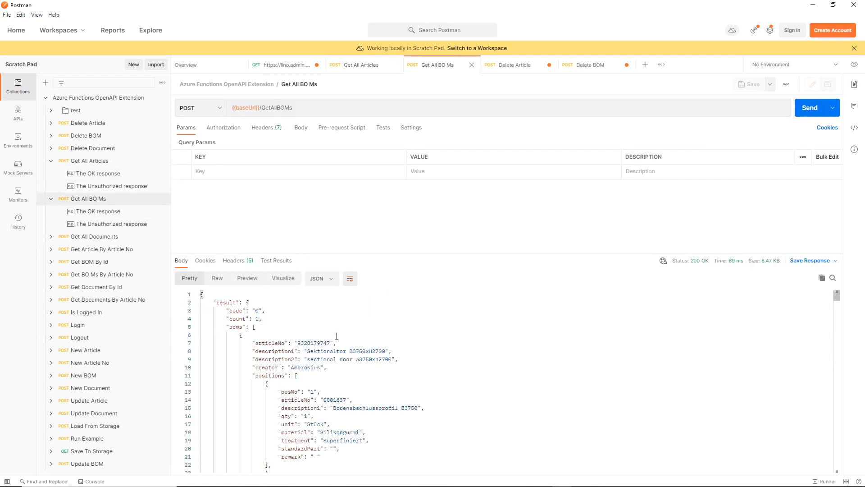
pyautogui.moveTo(252, 319)
pyautogui.mouseDown()
pyautogui.moveTo(226, 319)
pyautogui.moveTo(265, 318)
pyautogui.mouseUp()
pyautogui.moveTo(298, 343); pyautogui.dragTo(393, 359)
# - Find position 16, Laufrolle, in the BOM response and check its quantity
pyautogui.scroll(-10, 442, 375)
pyautogui.scroll(-18, 422, 387)
pyautogui.scroll(-5, 425, 392)
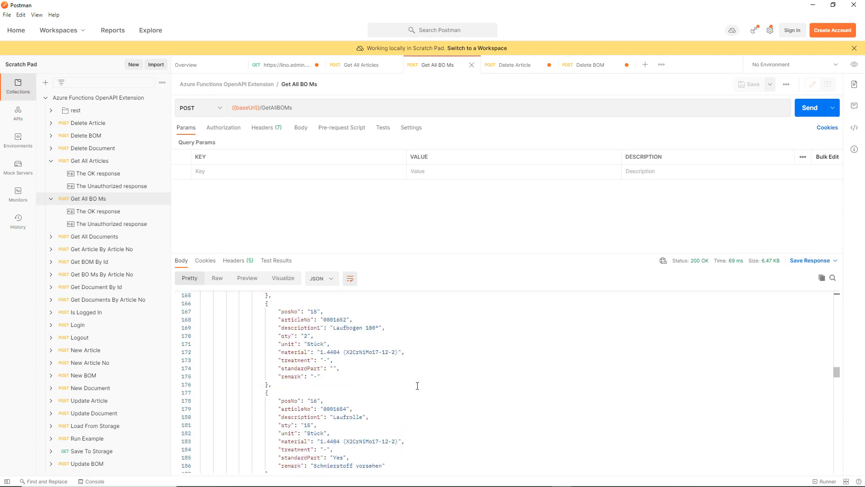
pyautogui.scroll(-2, 417, 386)
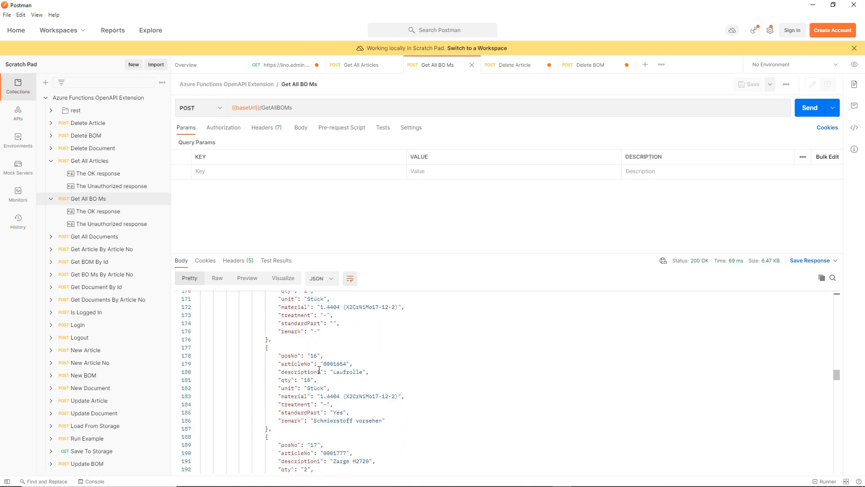
pyautogui.moveTo(331, 372); pyautogui.dragTo(363, 372)
pyautogui.moveTo(302, 380); pyautogui.dragTo(314, 381)
# - Check the material entries of positions 15, 14 and 13 in the BOM response
pyautogui.scroll(3, 434, 346)
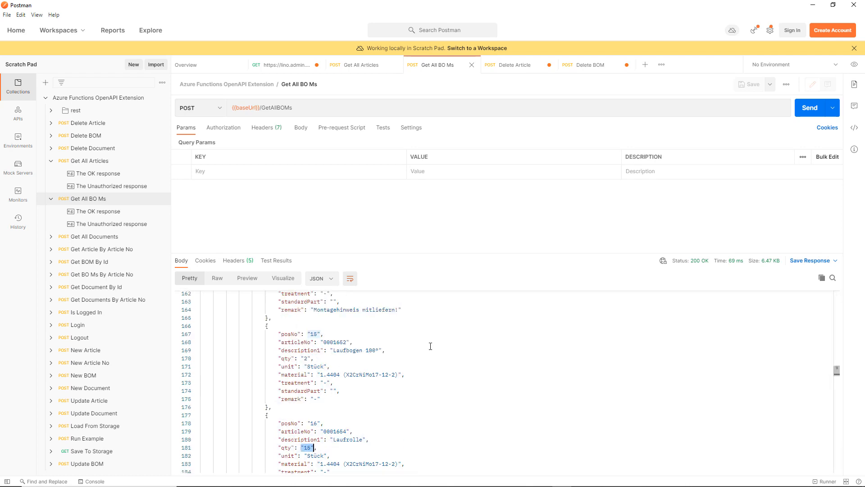
pyautogui.scroll(4, 347, 366)
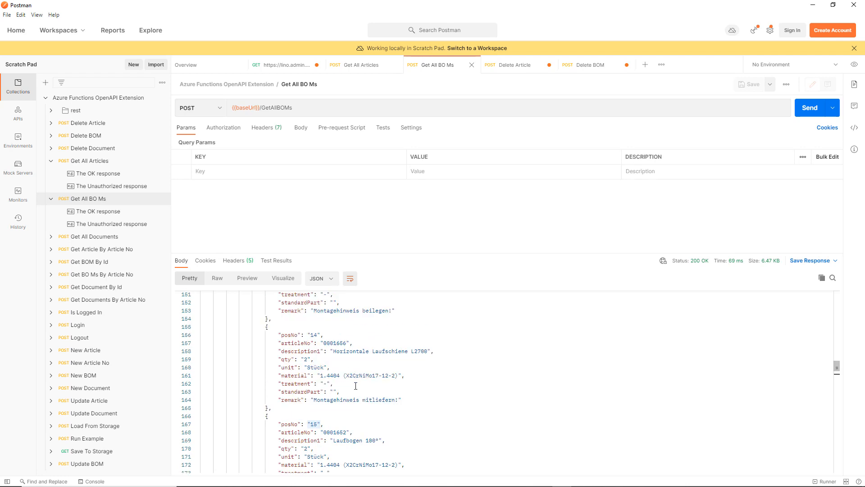
pyautogui.moveTo(345, 464); pyautogui.dragTo(395, 460)
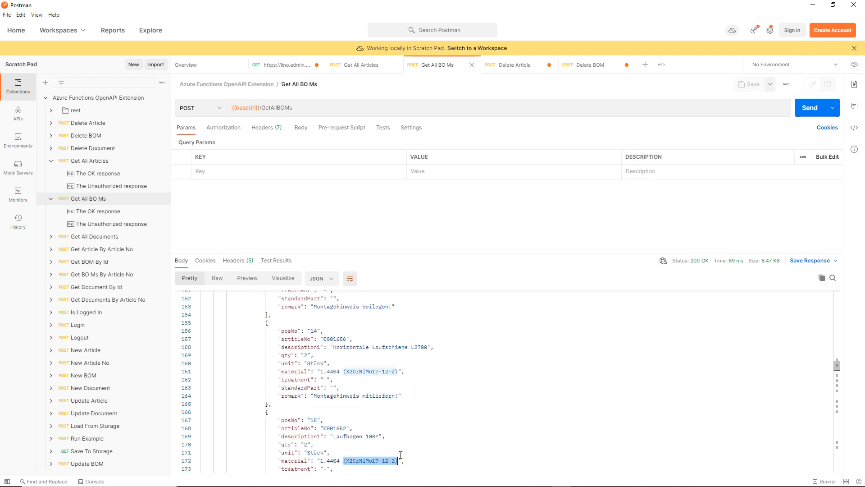
pyautogui.moveTo(344, 372); pyautogui.dragTo(392, 372)
pyautogui.scroll(2, 394, 366)
pyautogui.scroll(2, 381, 351)
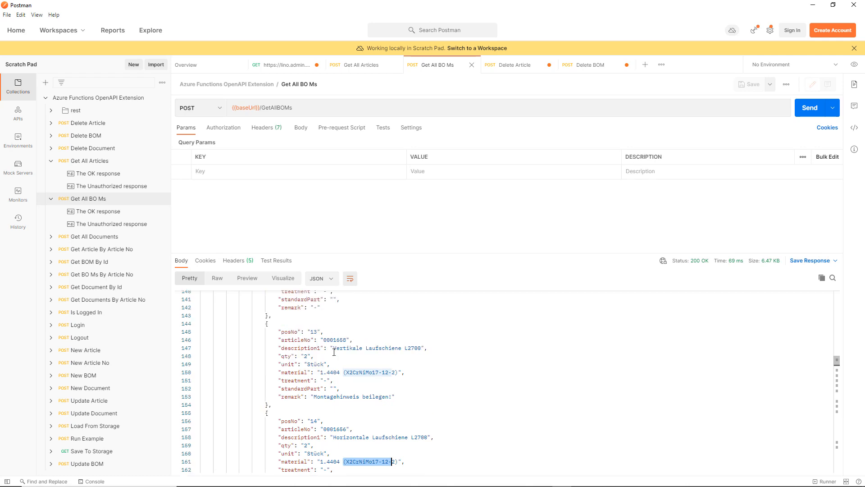
pyautogui.moveTo(344, 372); pyautogui.dragTo(395, 371)
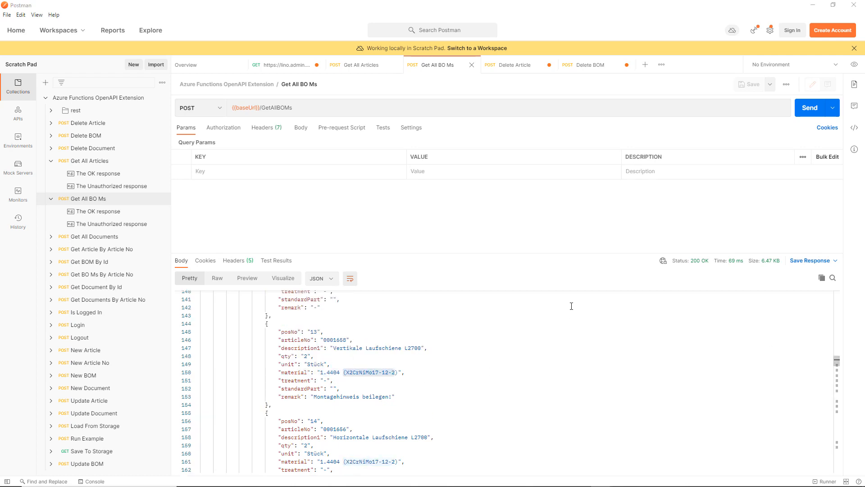
# - Switch to the LinoERPpro_Output folder to check the exported STEP file, and return to the door assembly in SOLIDWORKS
pyautogui.hotkey('alt', 'Tab')
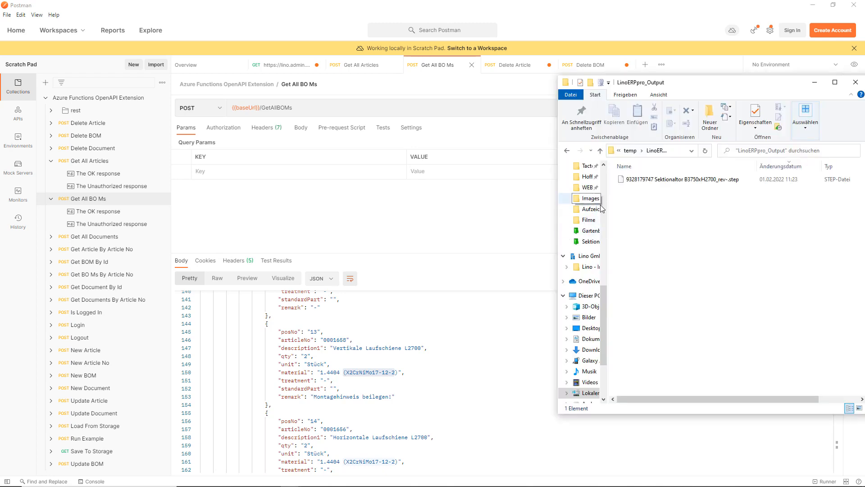
pyautogui.click(659, 179)
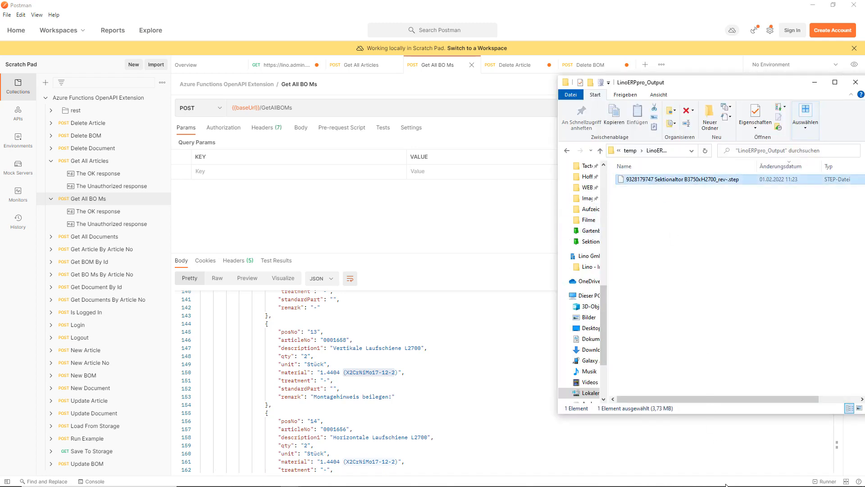
pyautogui.moveTo(725, 485)
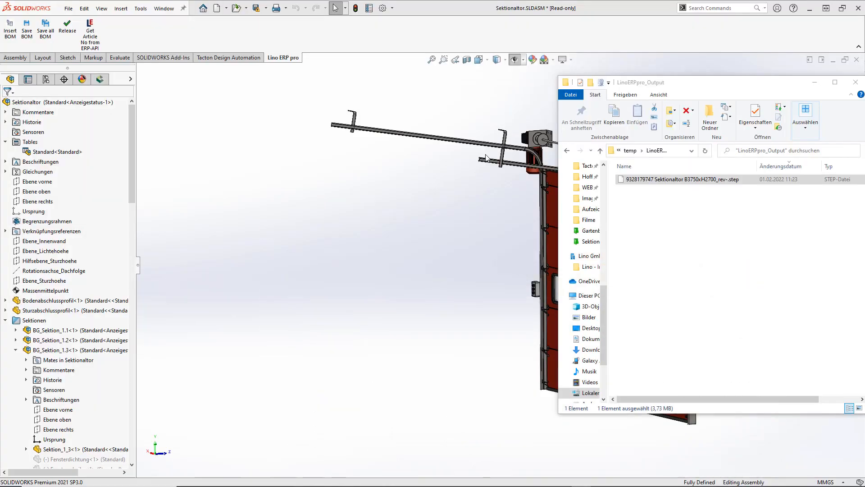
pyautogui.click(354, 232)
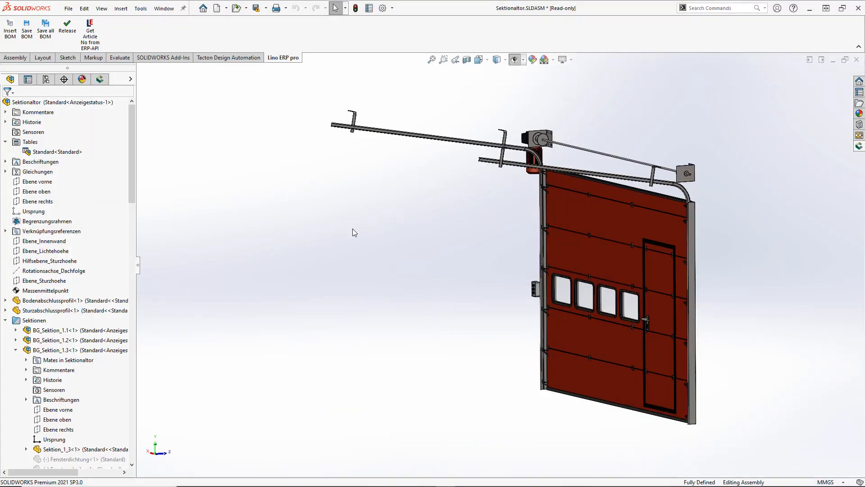
# - Open the Sektionaltor drawing from the sectional door configurator of Tacton Design Automation
pyautogui.click(100, 80)
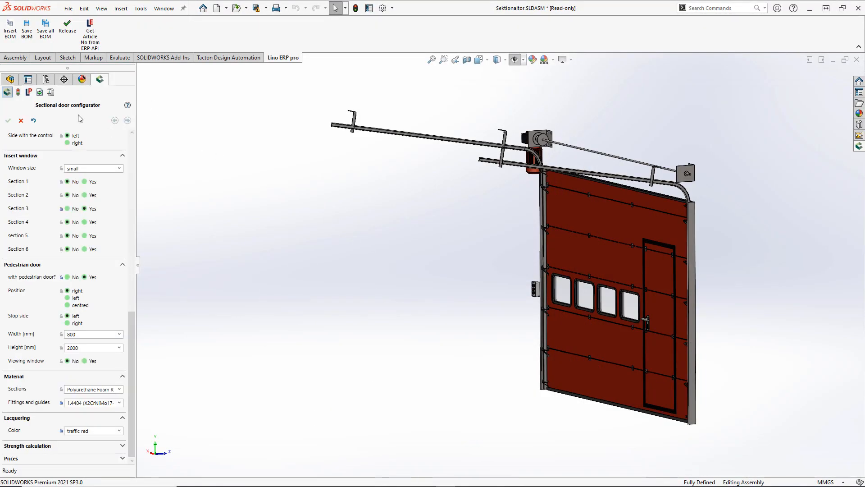
pyautogui.click(18, 92)
pyautogui.doubleClick(40, 395)
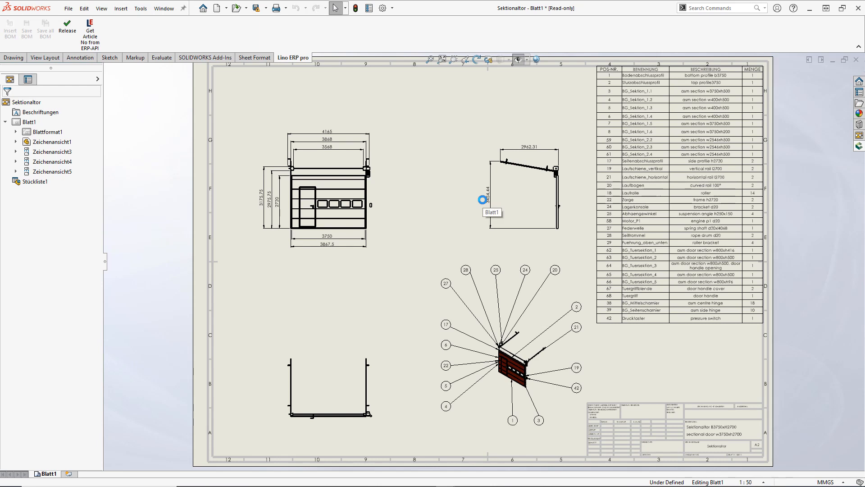
# - Release the drawing with Lino ERP pro and open the exported Sektionaltor PDF from the output folder
pyautogui.click(67, 30)
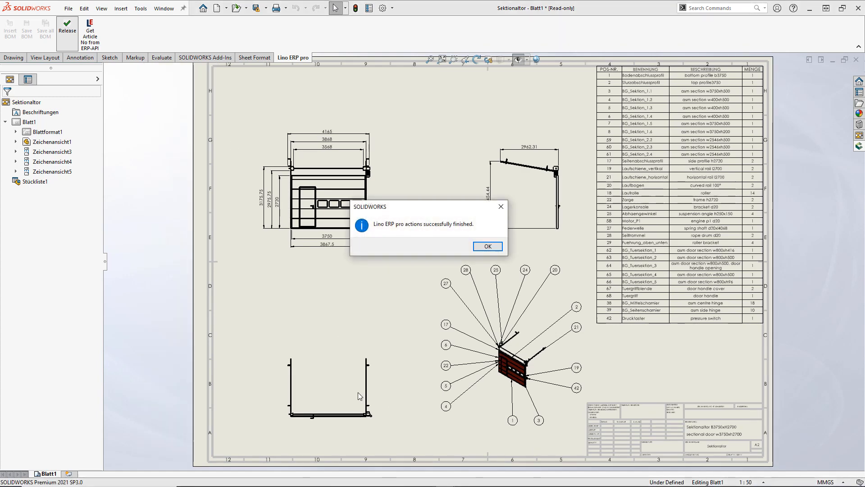
pyautogui.hotkey('alt', 'Tab')
pyautogui.doubleClick(673, 180)
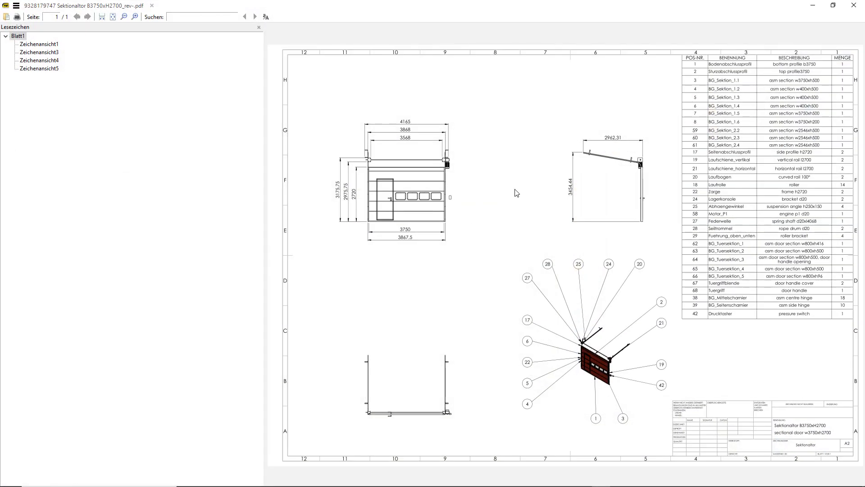